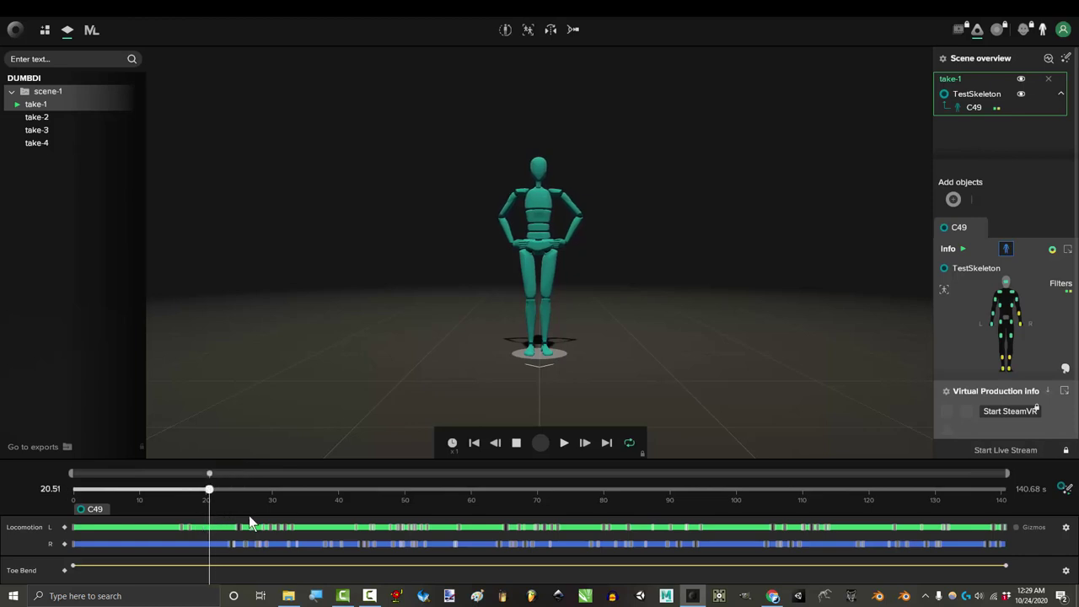
- Start playback of take-1 so the TestSkeleton dances through its recorded motion
key(space)
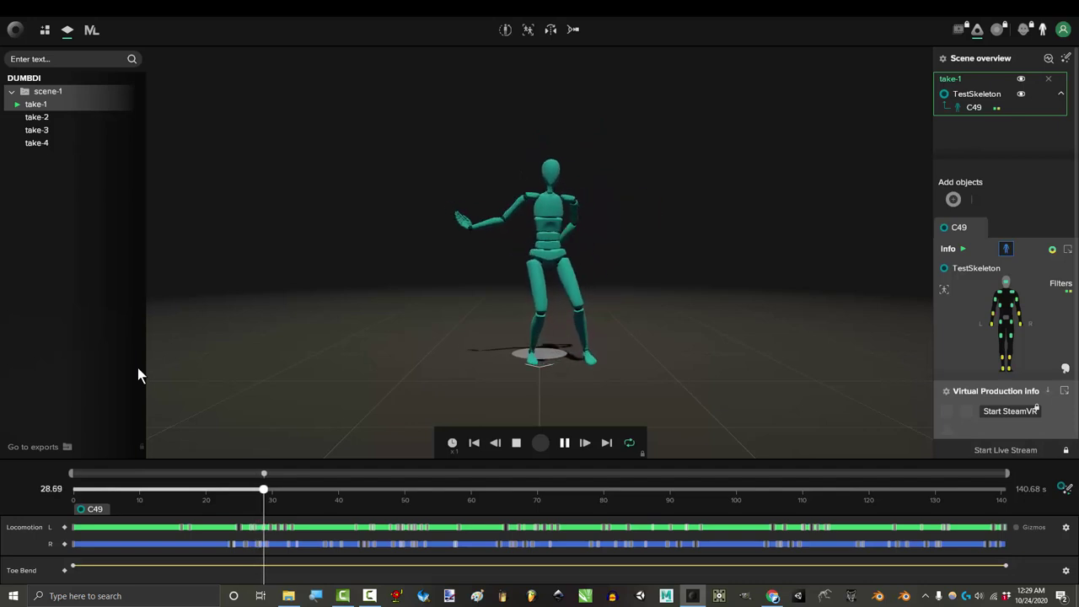
- Browse from Rokoko Support & Services via Additional Services to the 'Blender Plugin 1.1.1 - Available now!' topic
middle_click(917, 241)
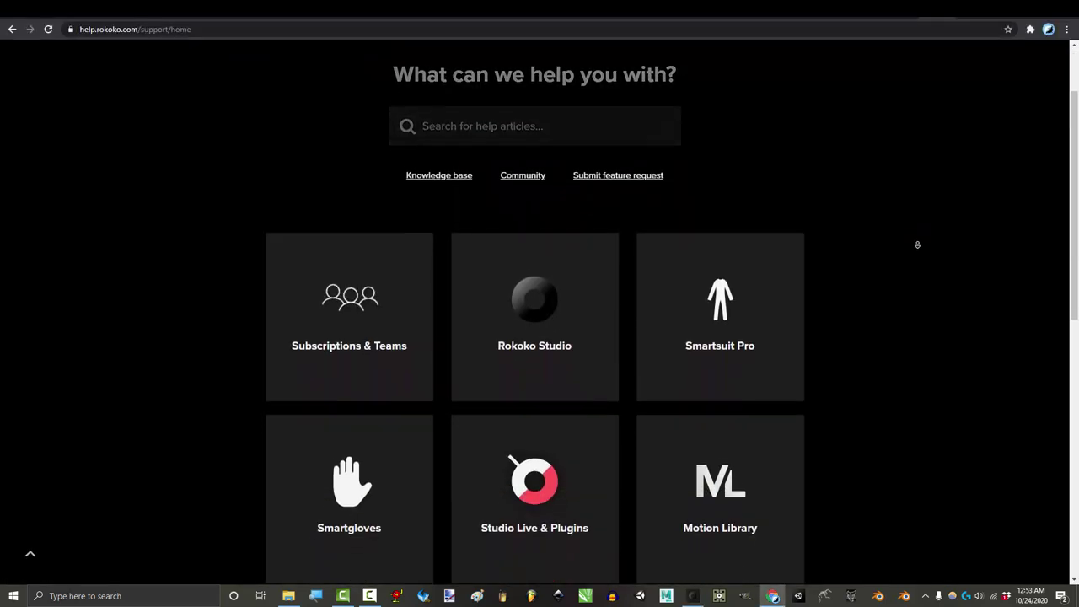
middle_click(918, 245)
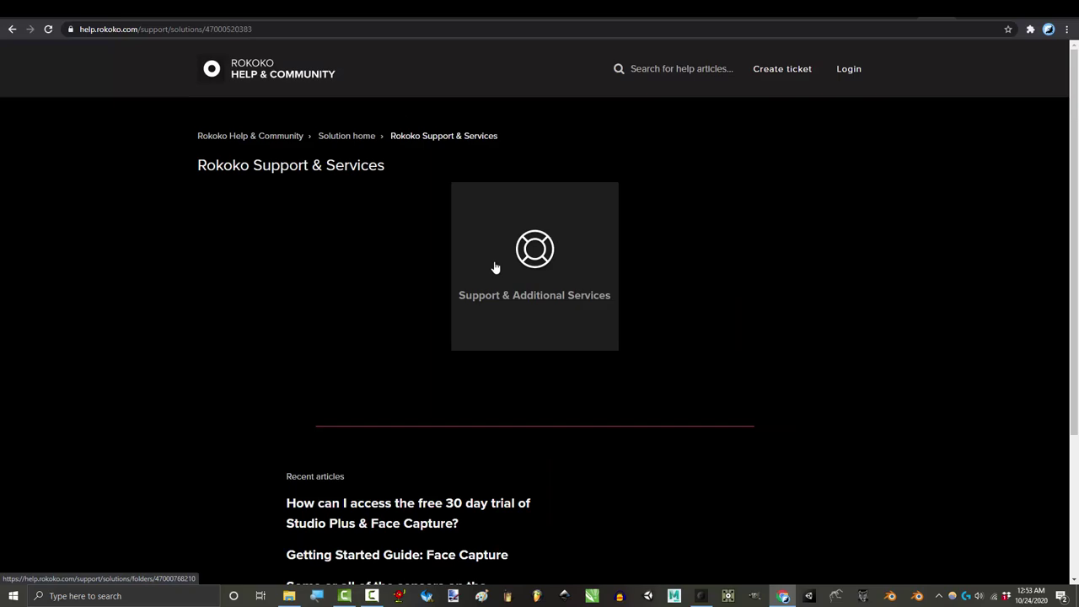
click(494, 268)
scroll(494, 267, down, 3)
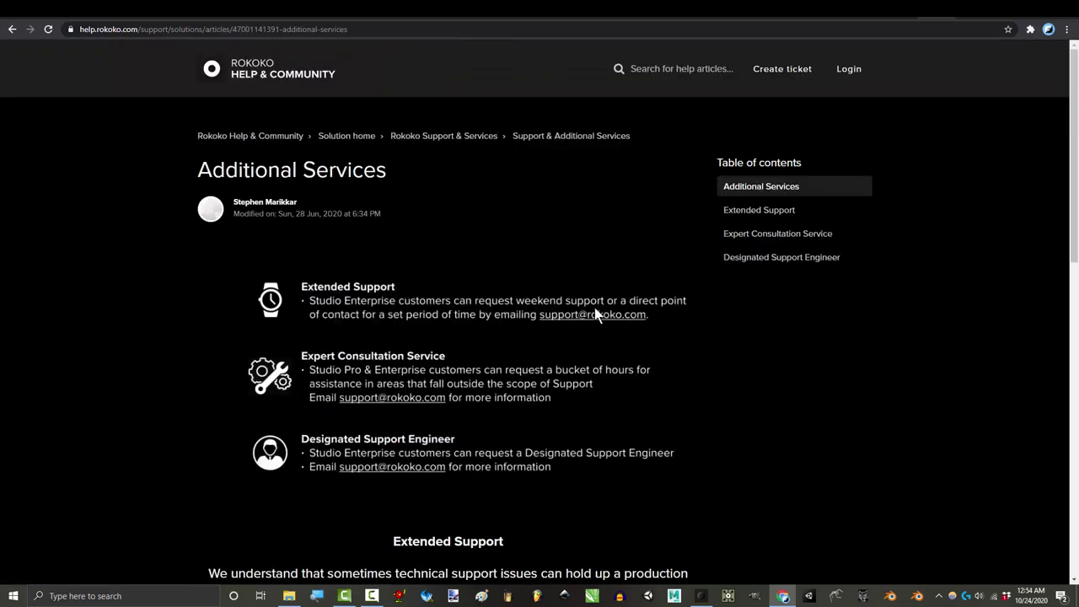
middle_click(722, 338)
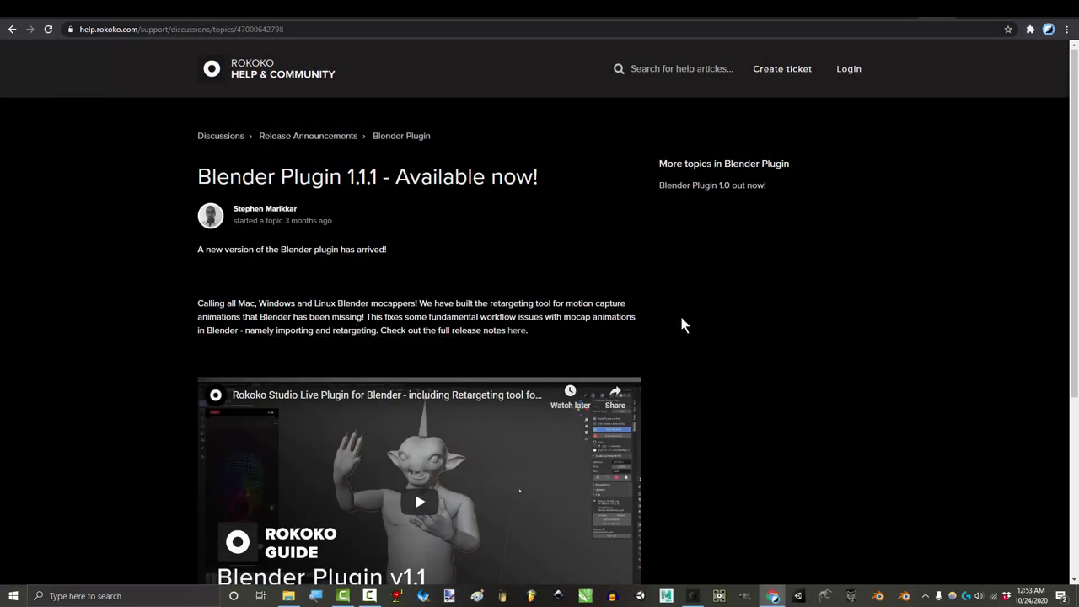
- Scroll down the rokoko.com/studio/pricing feature comparison table to the Face Capture plan cards
scroll(710, 320, down, 2)
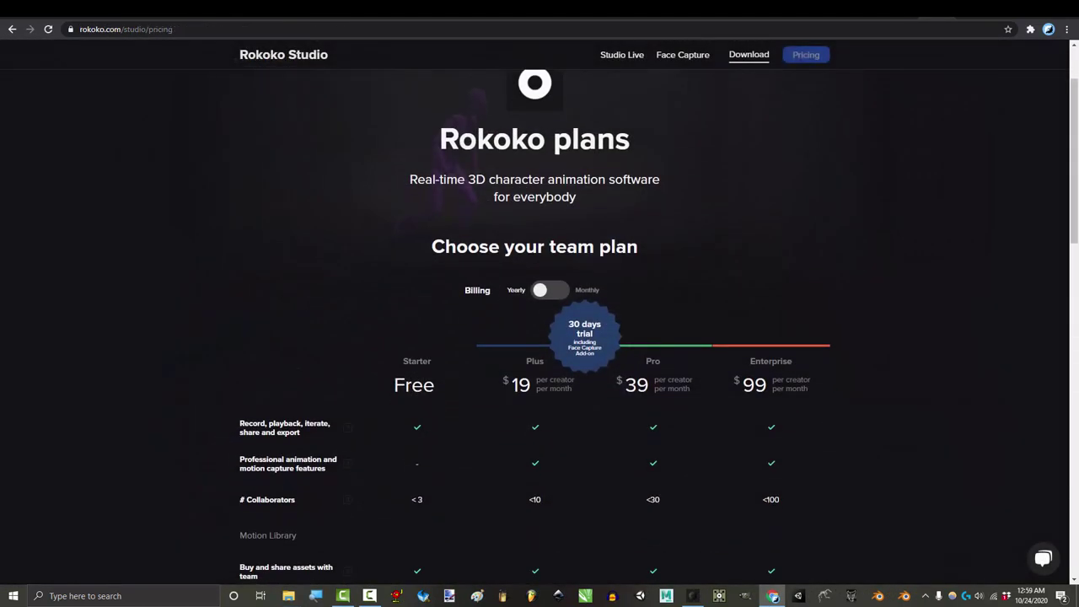
scroll(539, 324, down, 3)
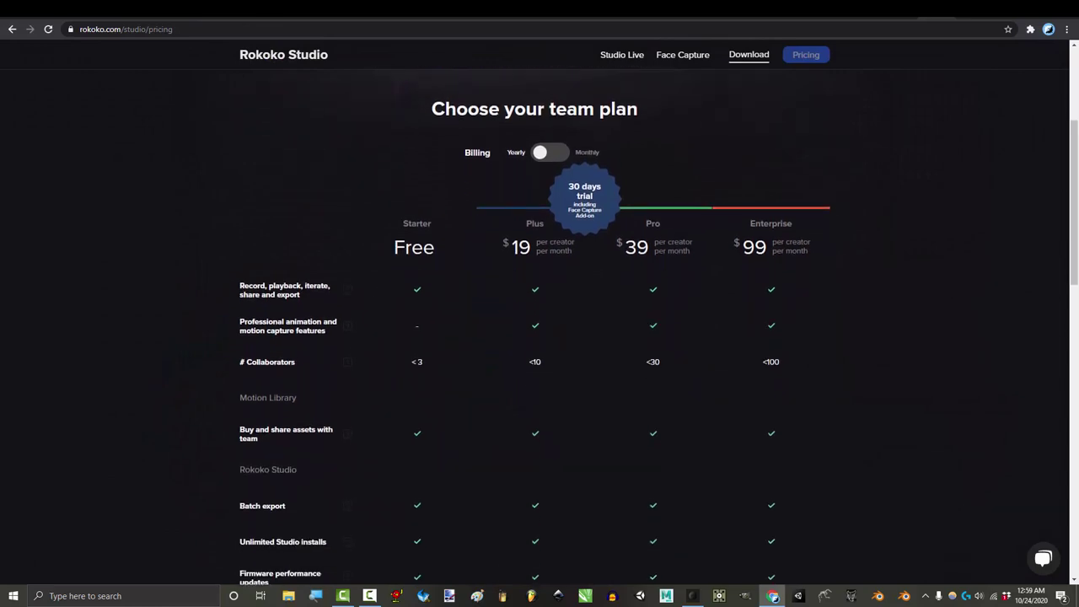
scroll(540, 324, down, 2)
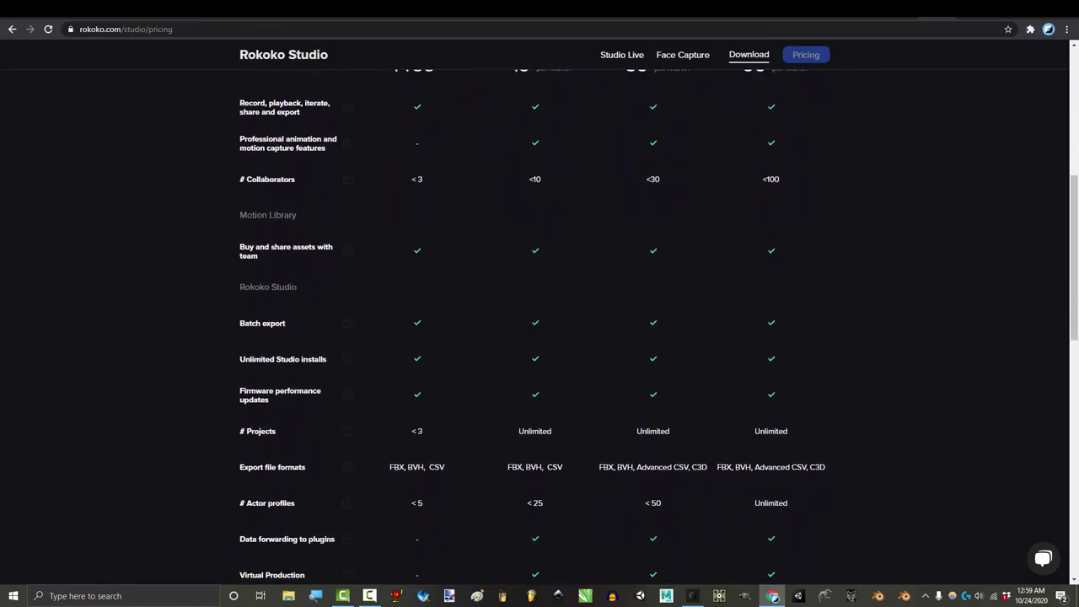
scroll(539, 324, down, 2)
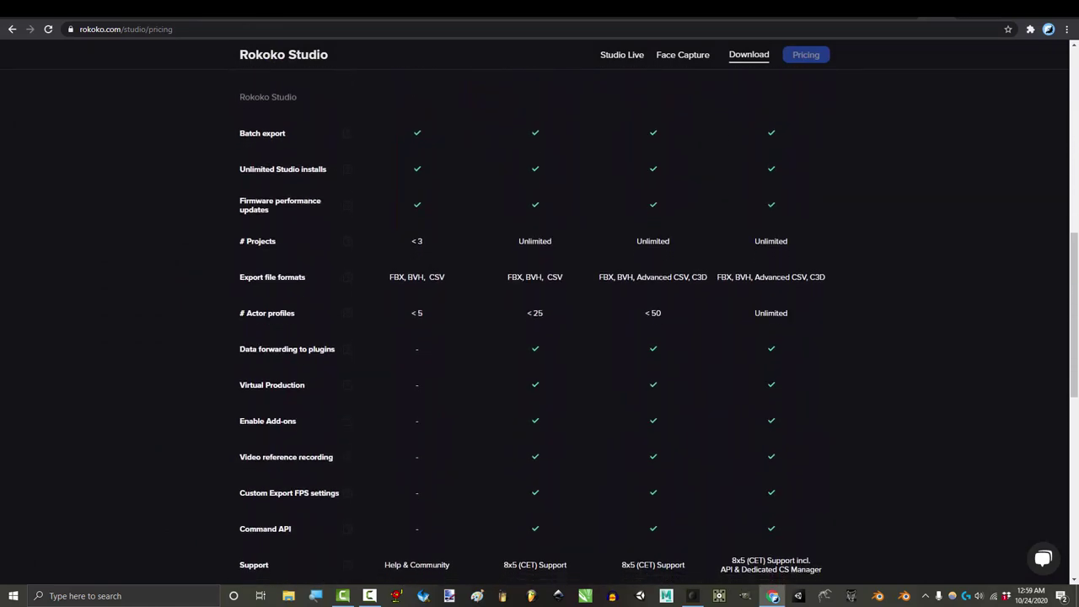
scroll(540, 325, down, 2)
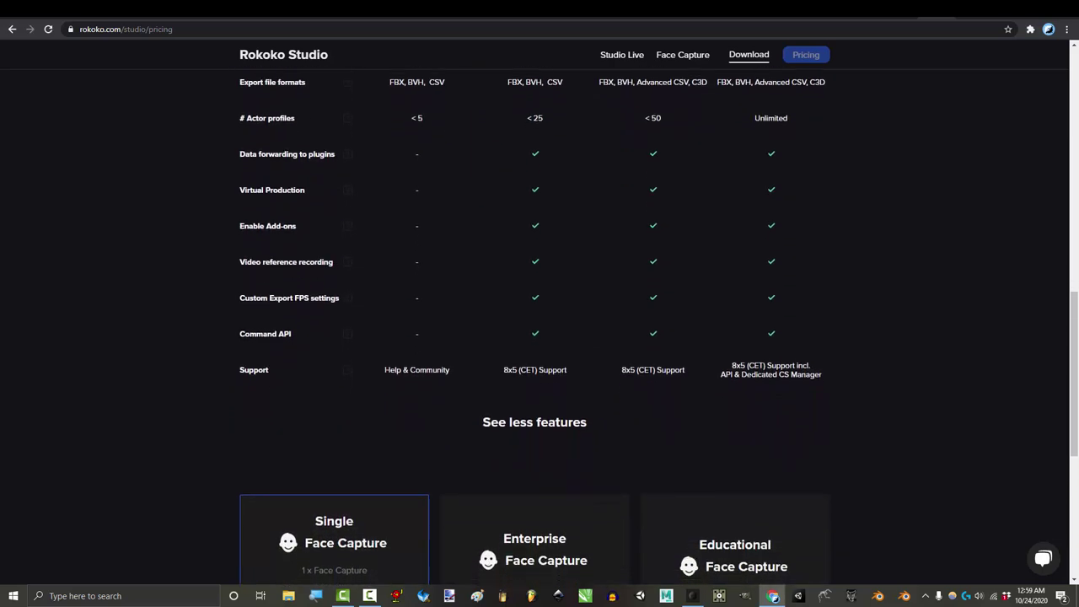
scroll(539, 325, down, 1)
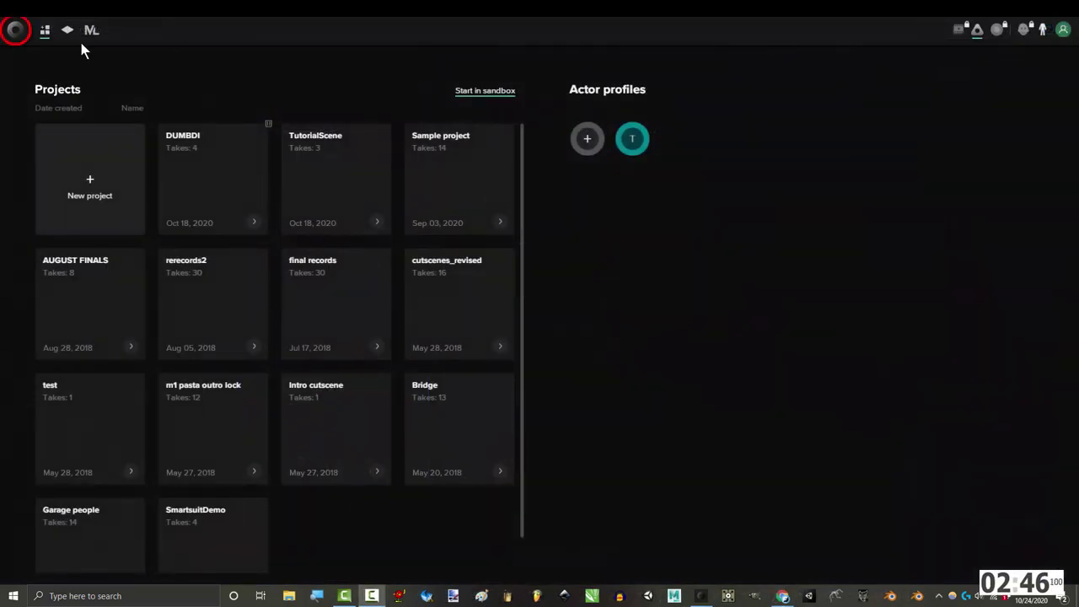
- Check the Studio version (1.17.4) in About Studio, then close it
click(17, 31)
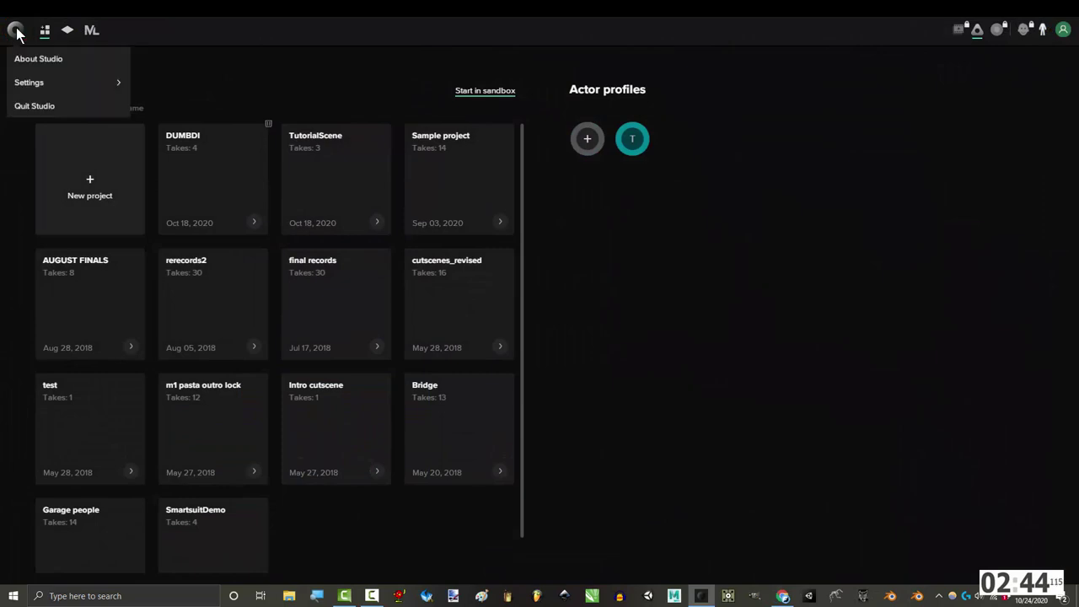
click(38, 60)
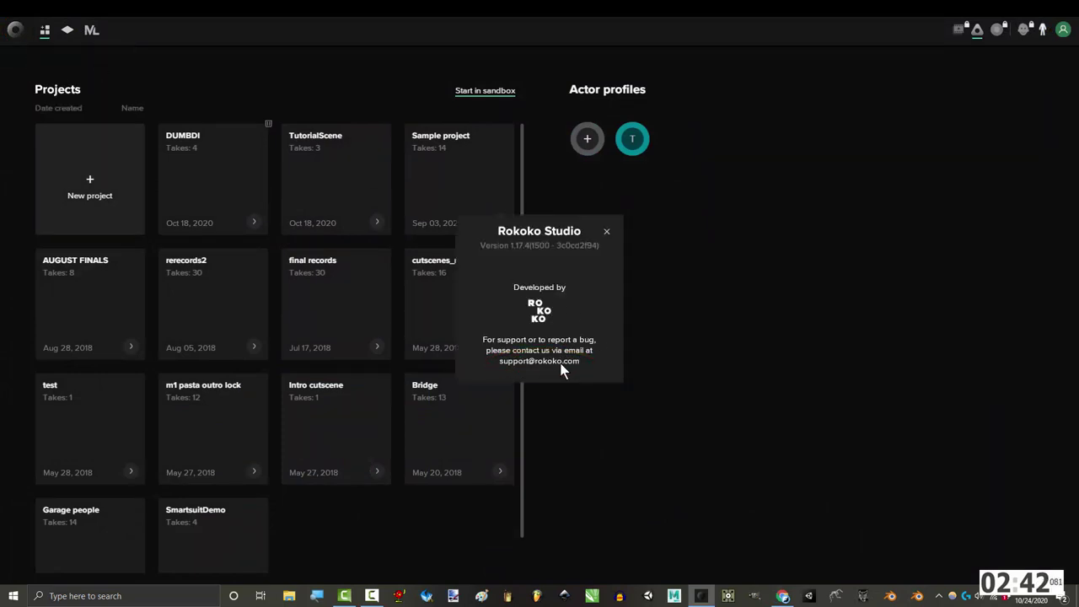
click(15, 29)
click(34, 106)
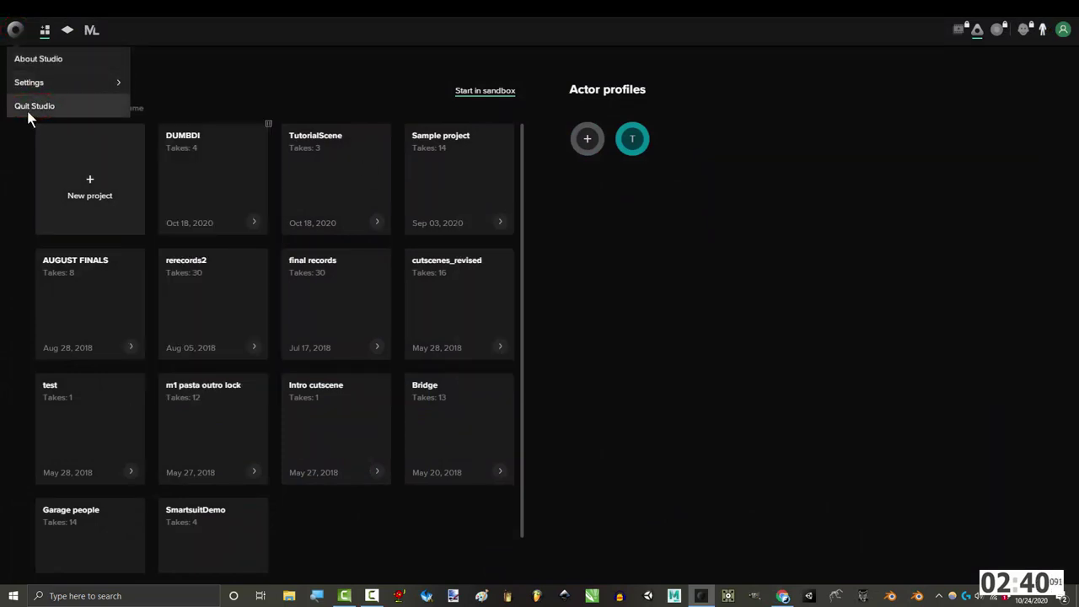
- Look at the graphics performance levels in Settings and open the take's export options
click(29, 82)
click(188, 96)
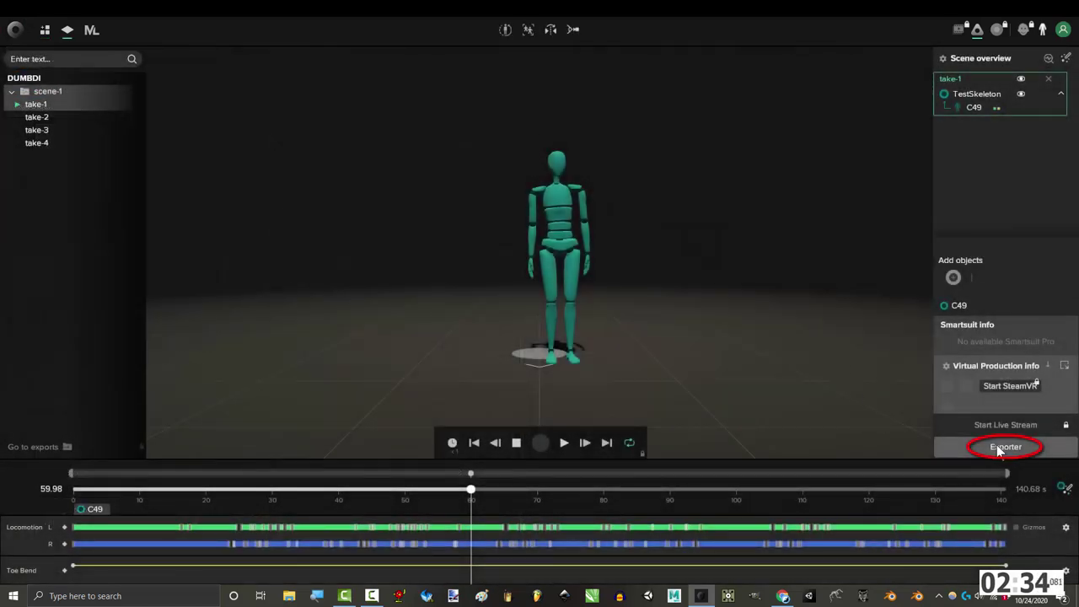
click(1003, 446)
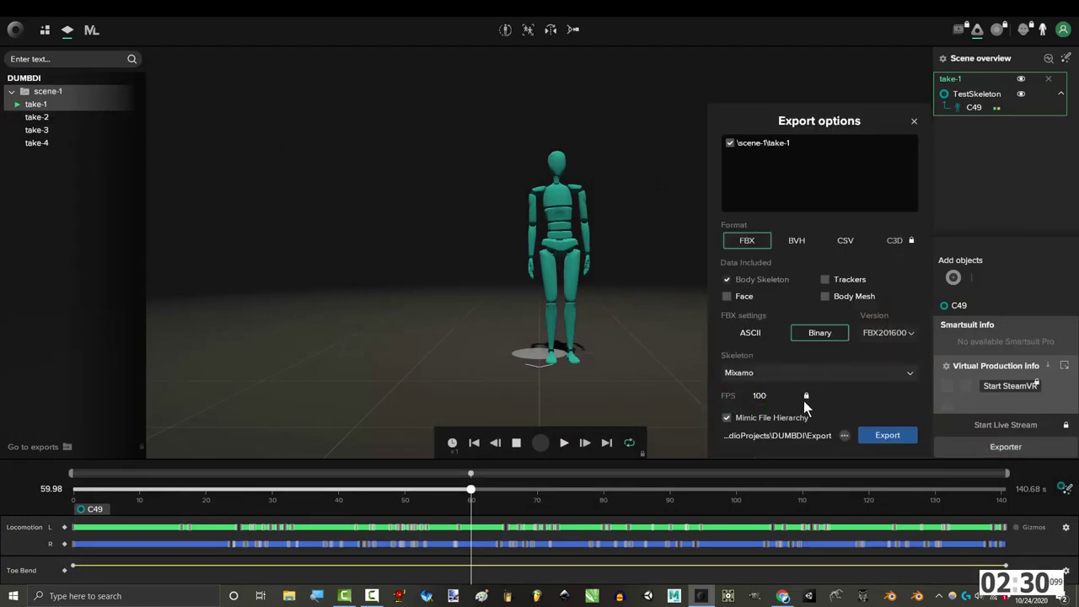
- Bring up the general settings again and close the export options
click(15, 30)
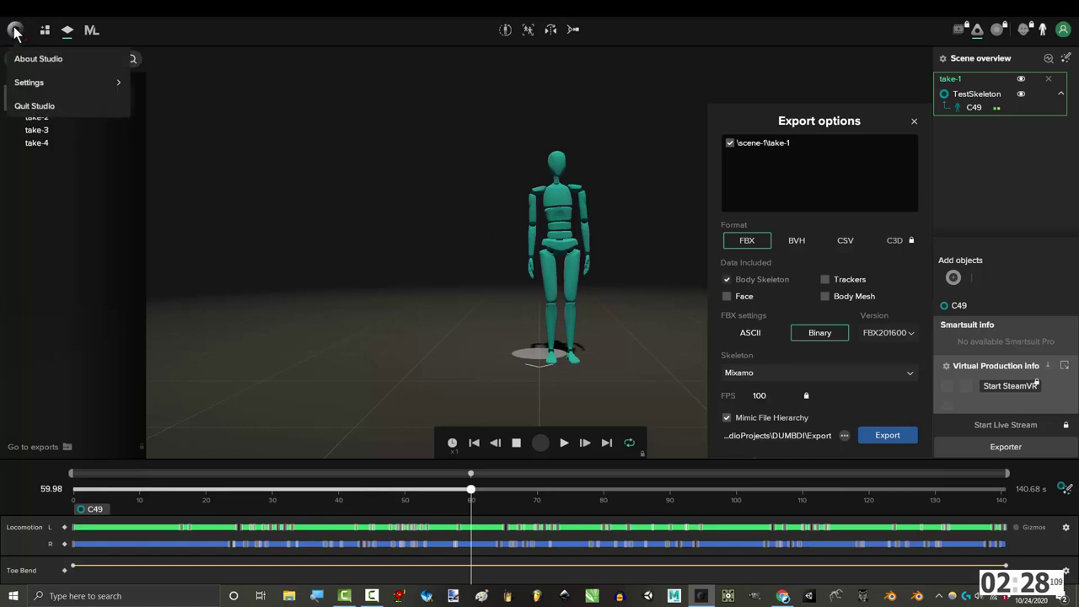
click(32, 82)
mouse_move(196, 97)
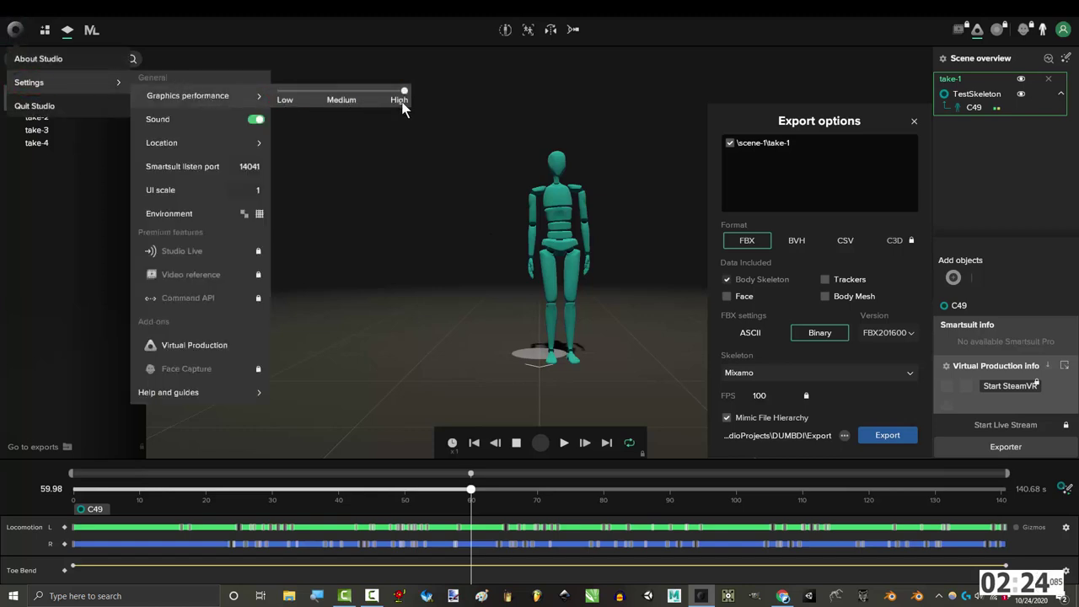
click(914, 120)
click(914, 121)
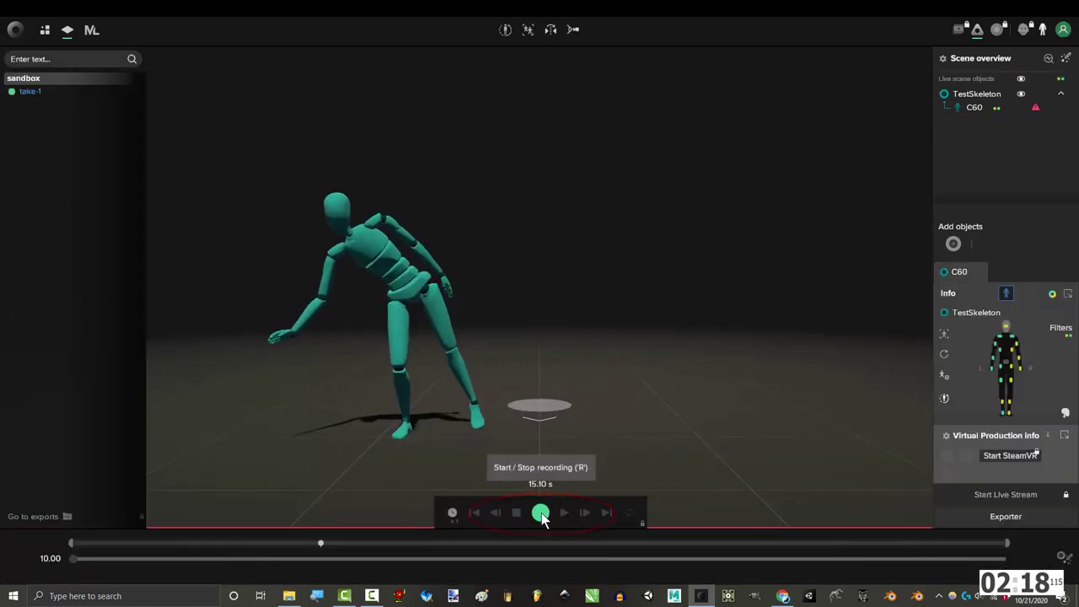
- Turn sound on and set the interface scale to 1 in the general settings
click(541, 512)
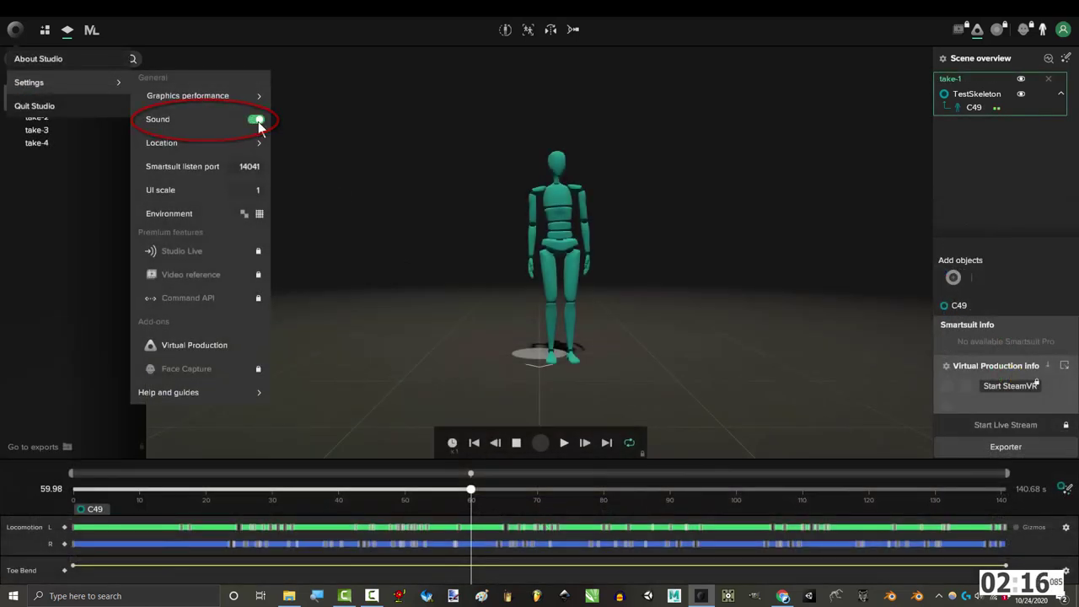
mouse_move(243, 149)
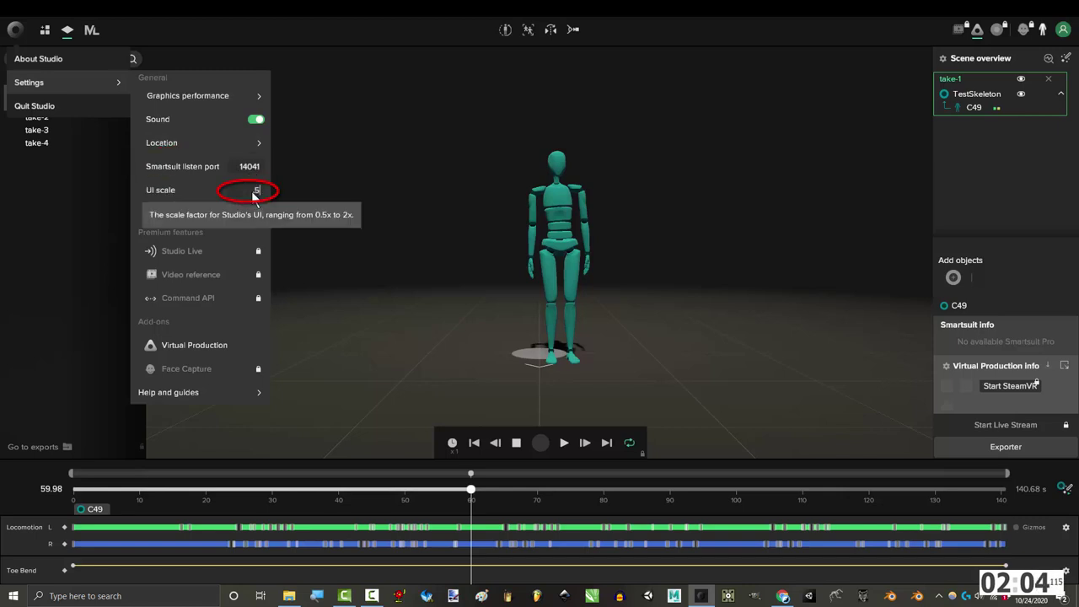
key(Return)
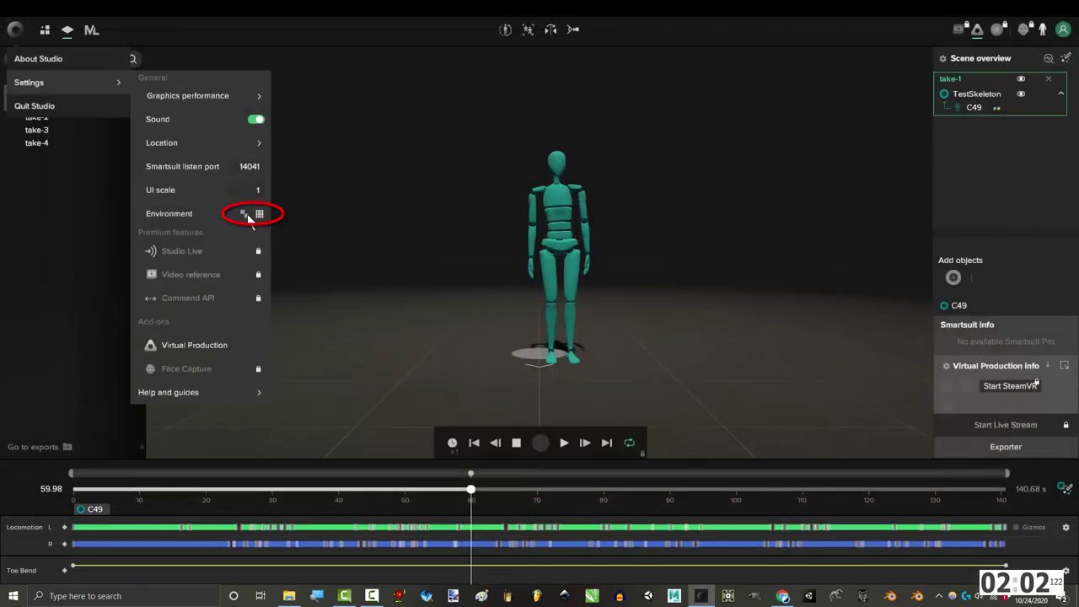
- Switch the floor to a checkerboard, then back to the grid
click(245, 214)
click(259, 215)
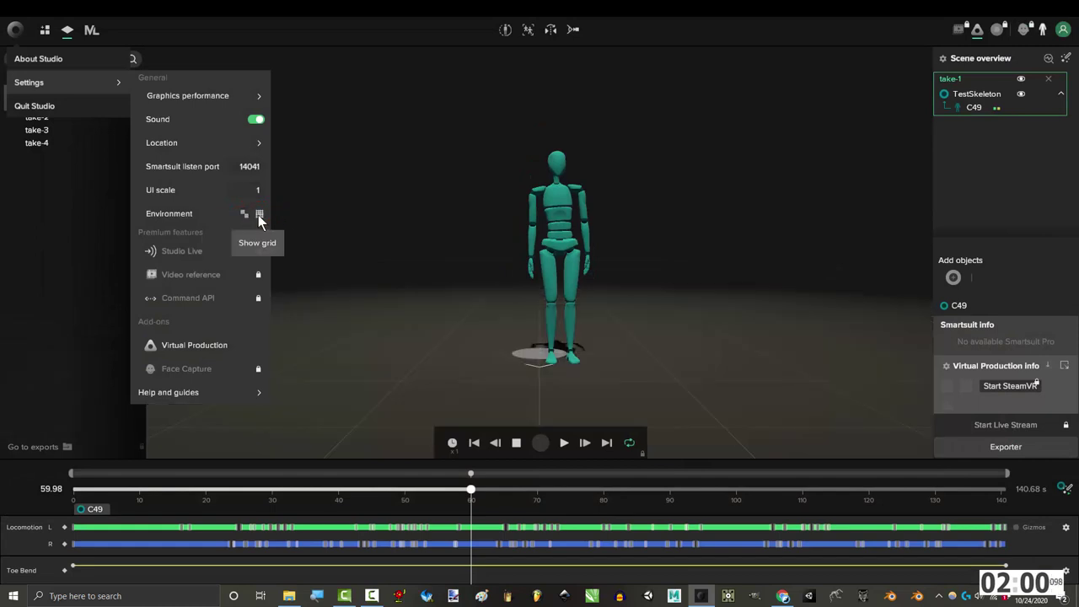
mouse_move(256, 247)
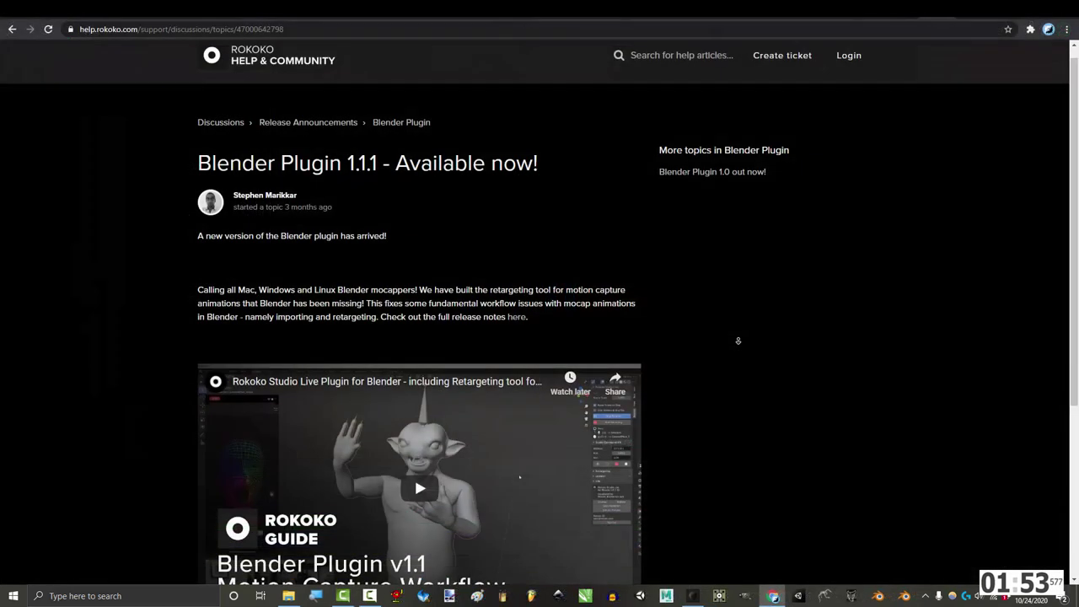
- Scroll down to Help and guides and open the debug recorder
scroll(738, 341, down, 2)
scroll(737, 342, down, 1)
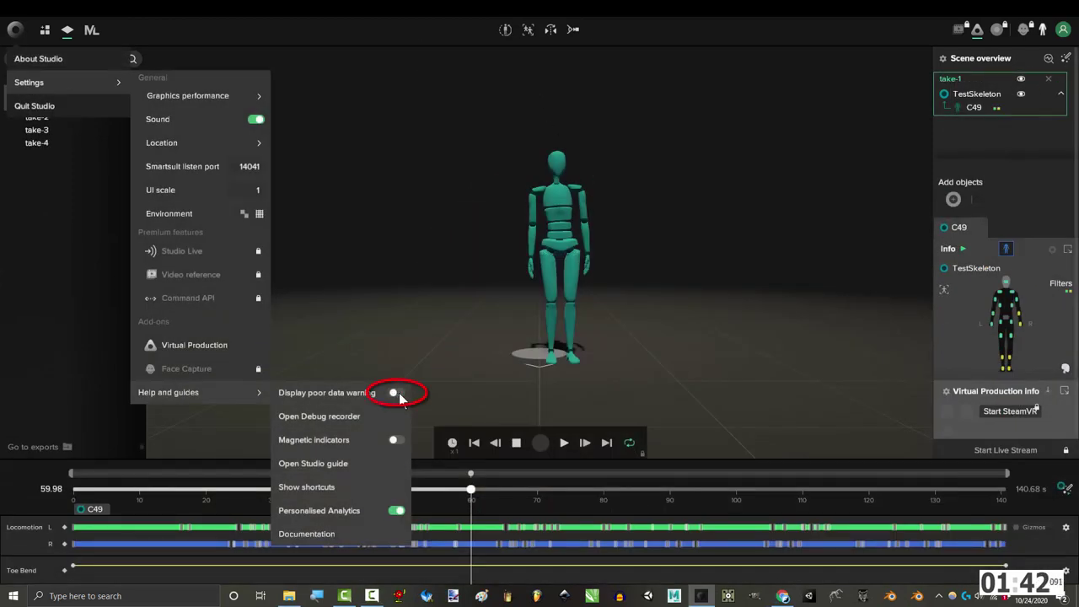
click(319, 416)
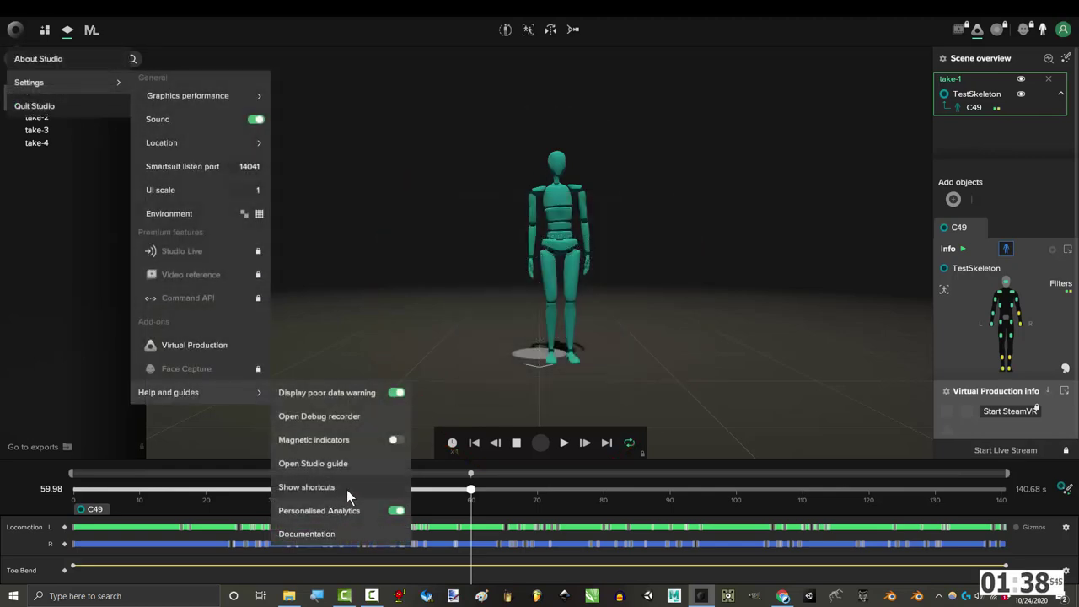
- Preview the keyboard shortcuts list and the quick start guides, closing each
click(348, 490)
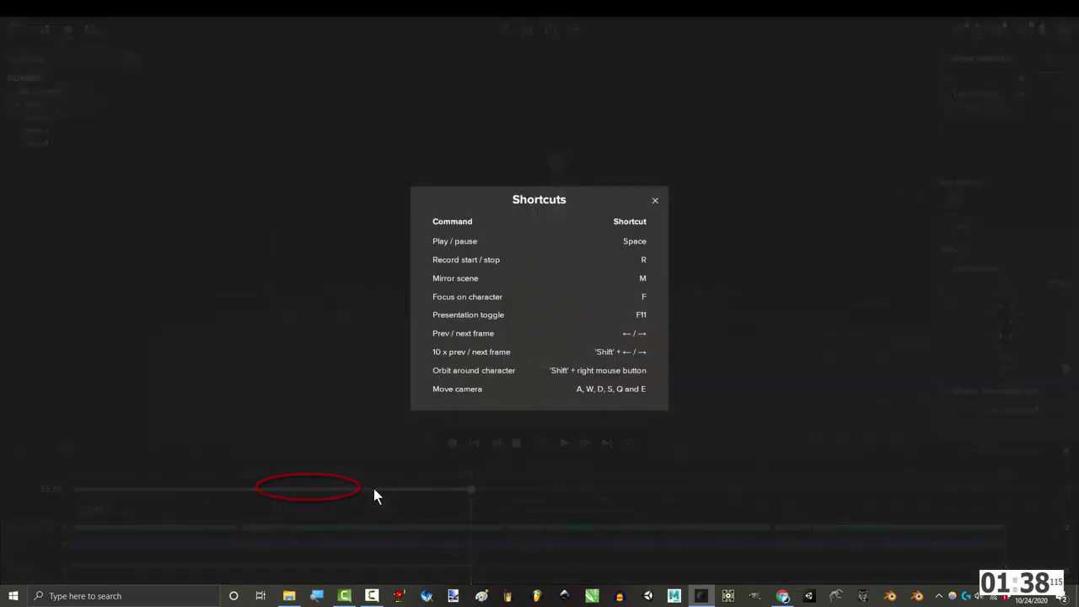
click(763, 357)
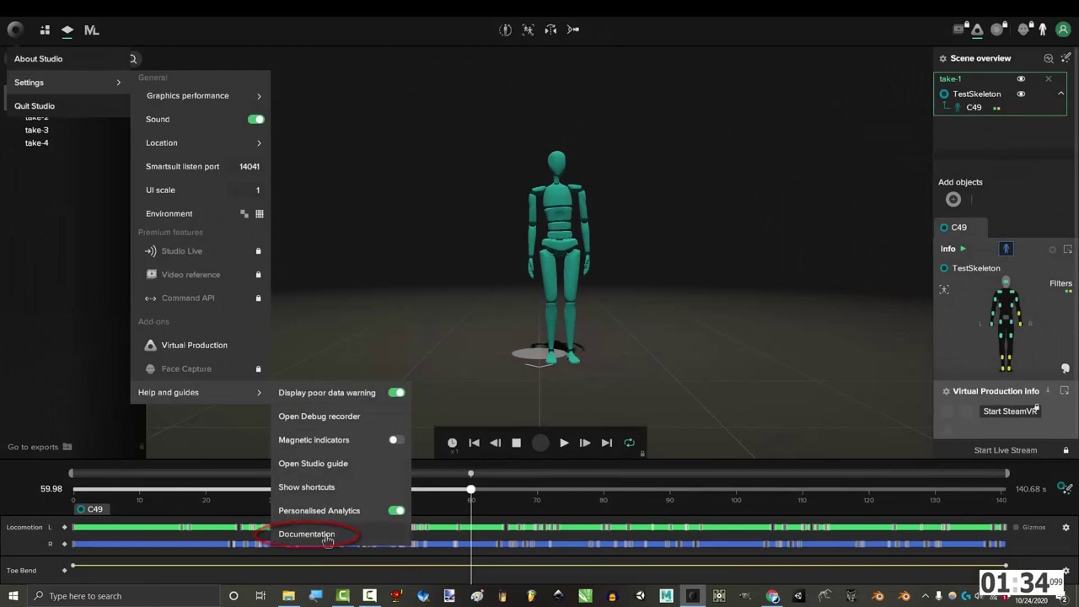
click(328, 463)
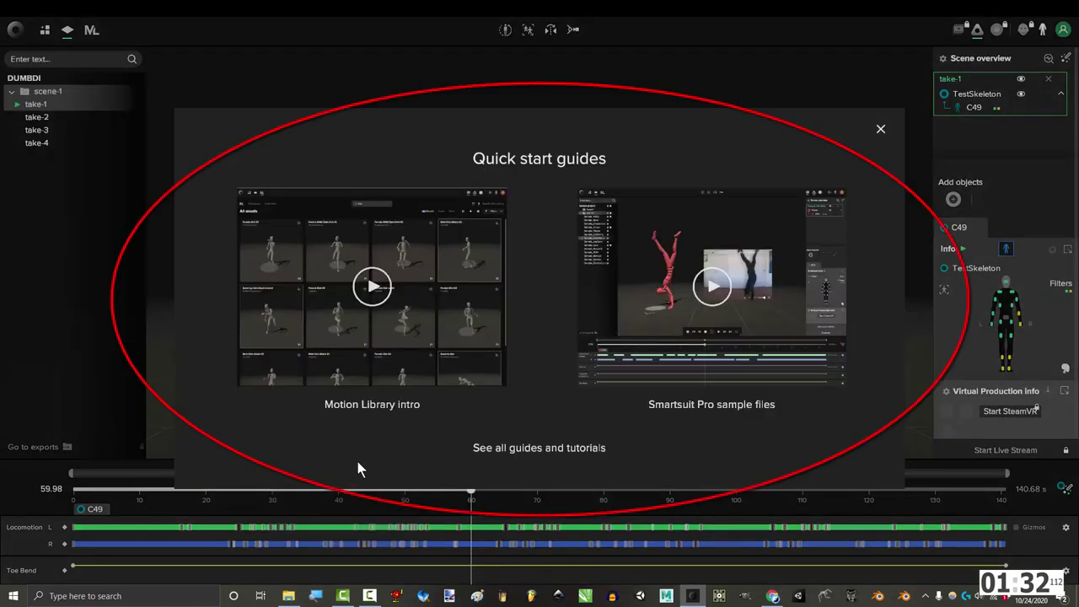
key(Escape)
click(45, 29)
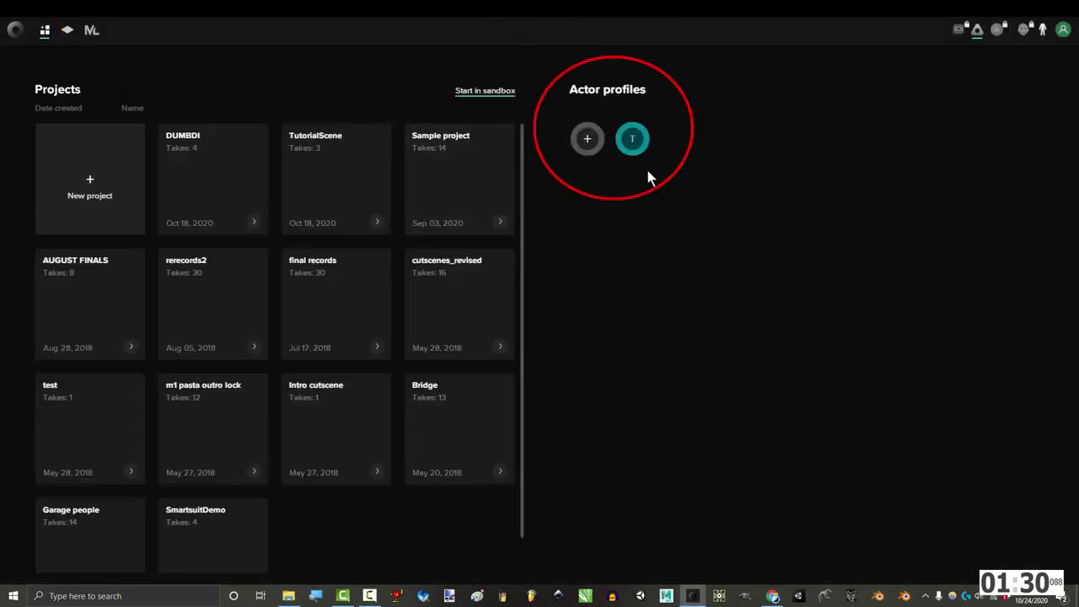
click(588, 141)
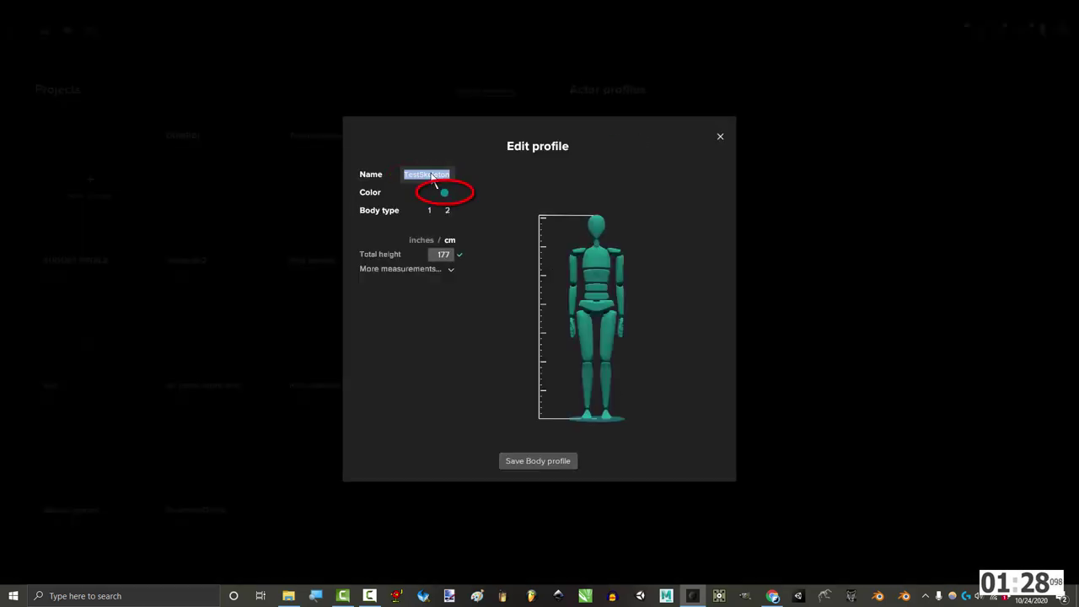
click(451, 269)
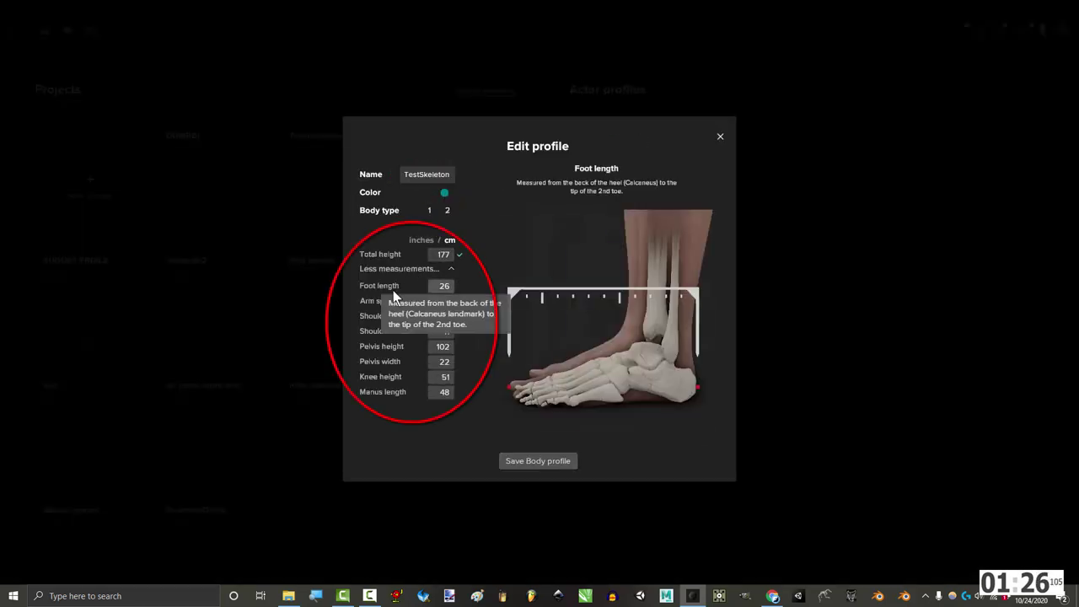
mouse_move(391, 304)
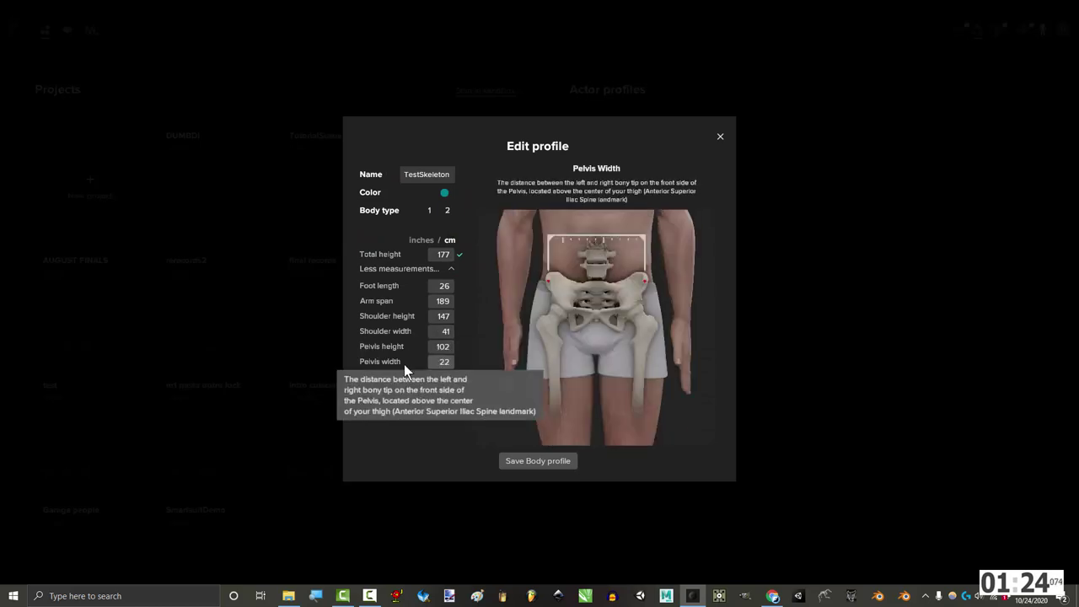
mouse_move(401, 390)
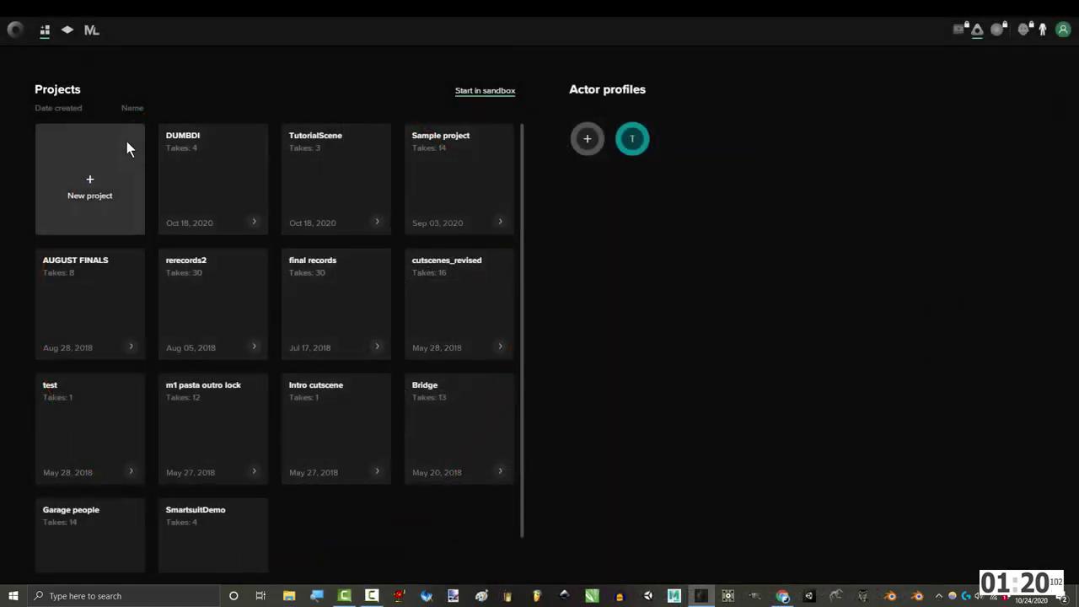
click(131, 109)
click(56, 110)
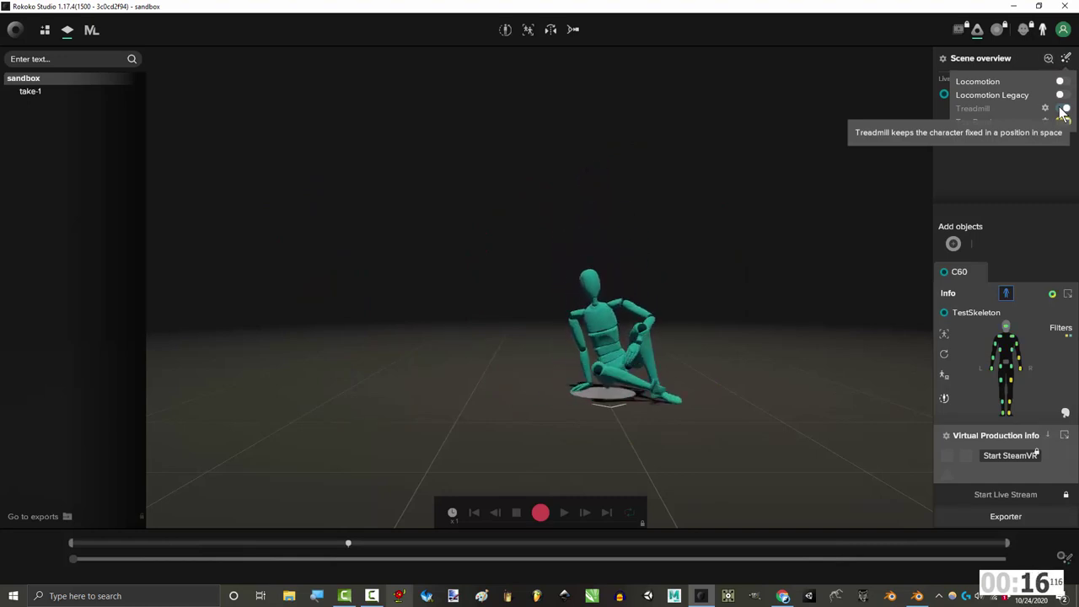
- Enable Lock vertical in the Treadmill filter settings
click(936, 146)
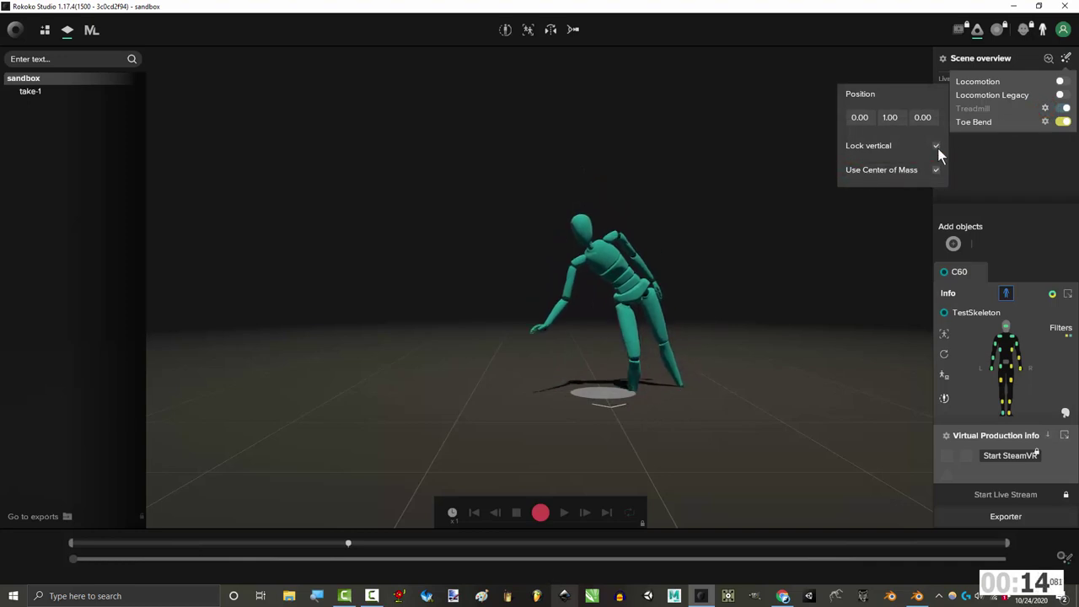